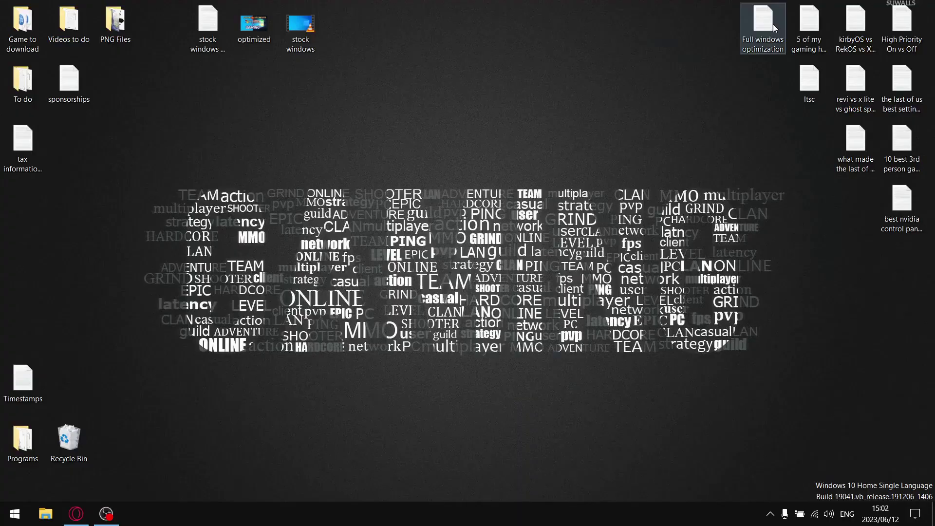
- Glance at the YouTube channel in the browser, then return to the desktop and select the RTSS shortcut
left_click(76, 514)
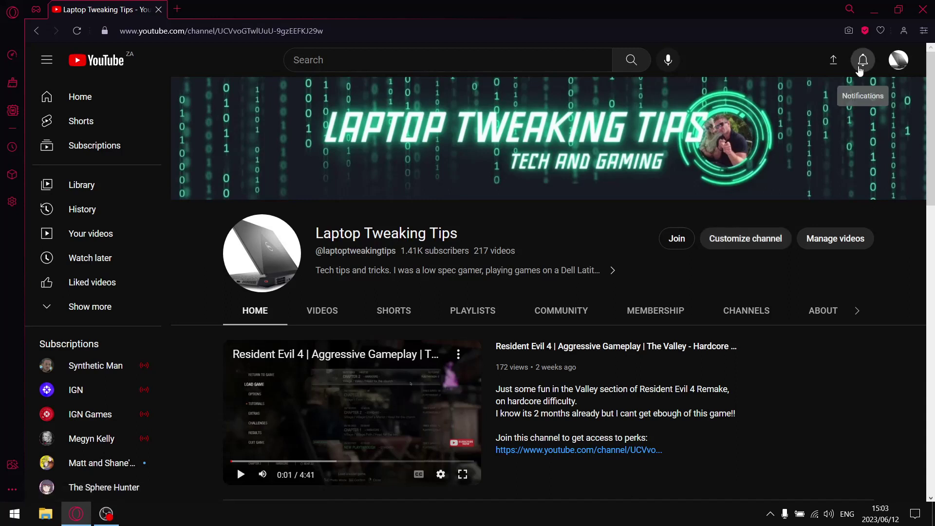
left_click(869, 11)
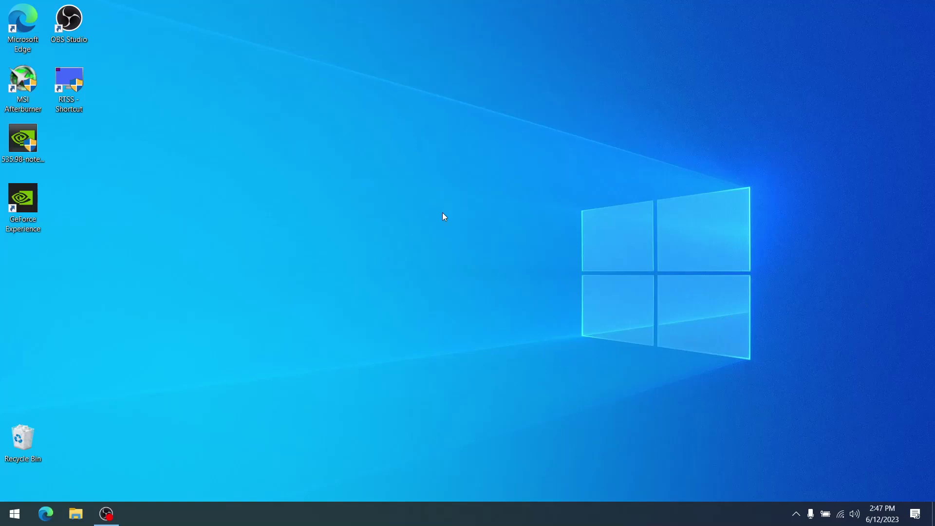
left_click(24, 95)
left_click(71, 80, "ctrl")
left_click(71, 80)
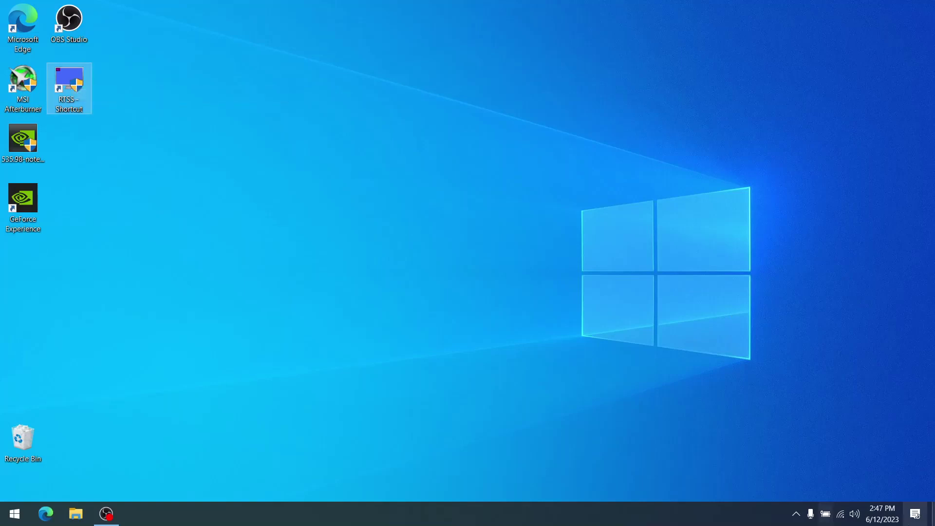
- Show the MSI Afterburner monitor window from the hidden tray apps, then hide it again
left_click(798, 509)
left_click(799, 484)
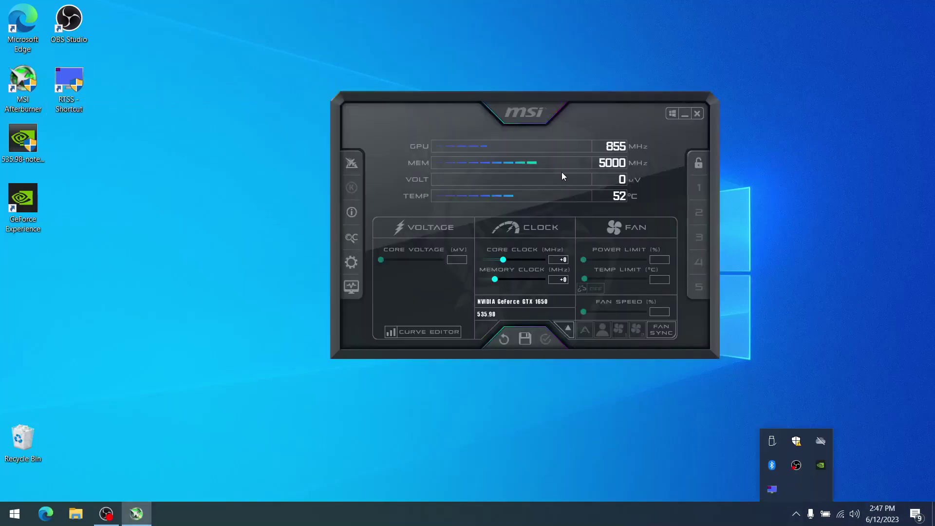
left_click(668, 216)
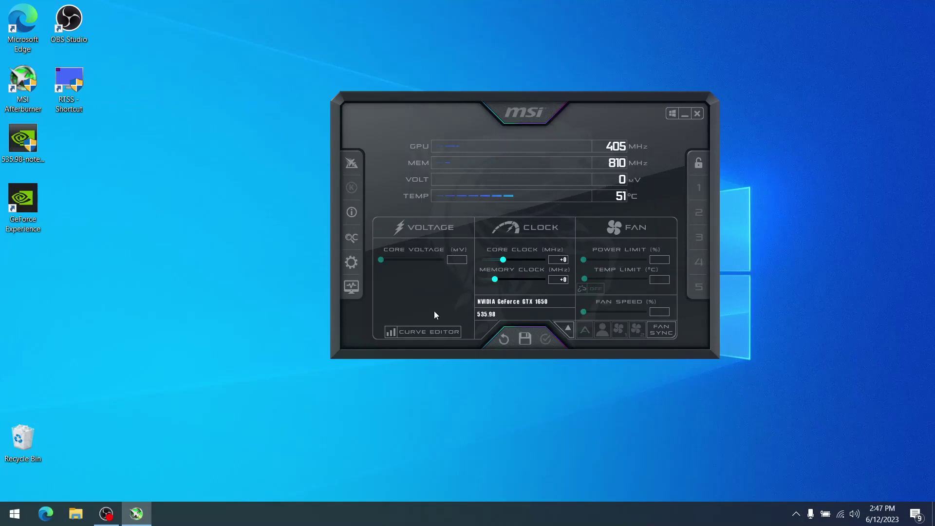
left_click(688, 117)
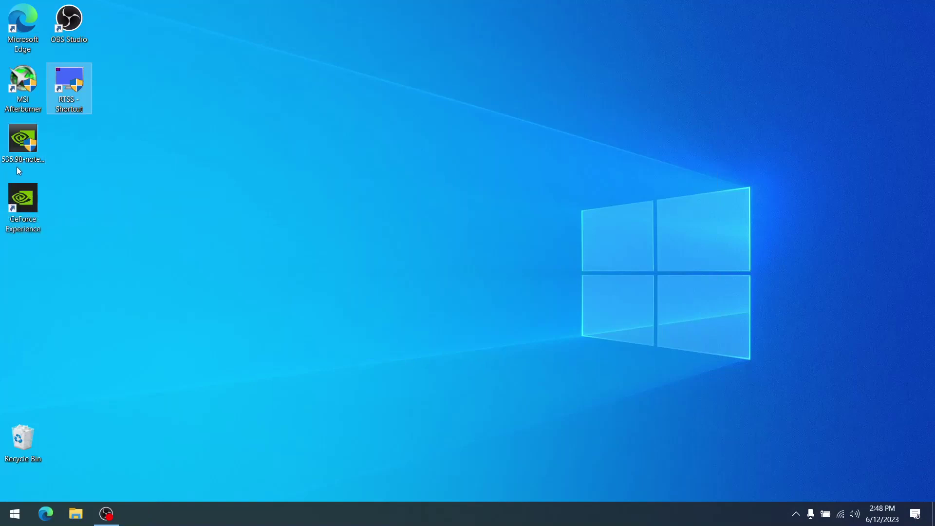
- Launch the NVIDIA graphics settings from the desktop context menu, then close them
right_click(305, 210)
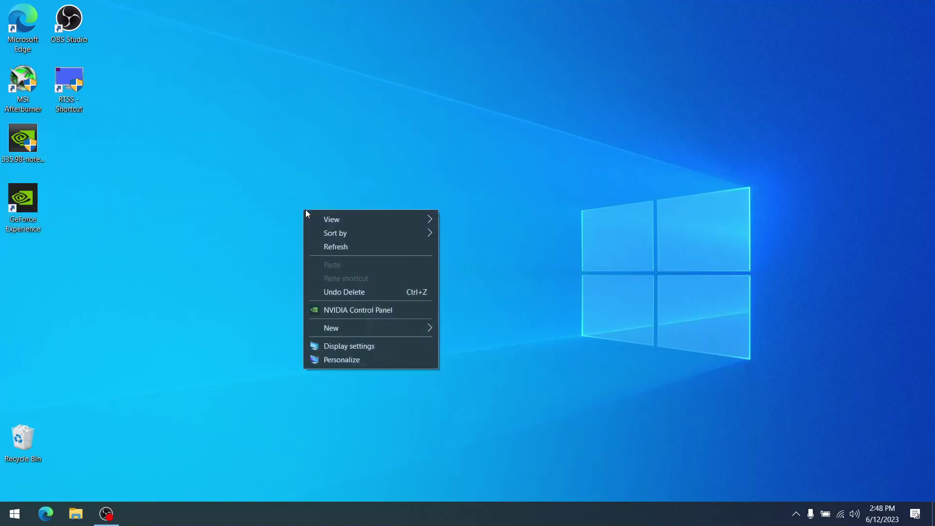
left_click(396, 311)
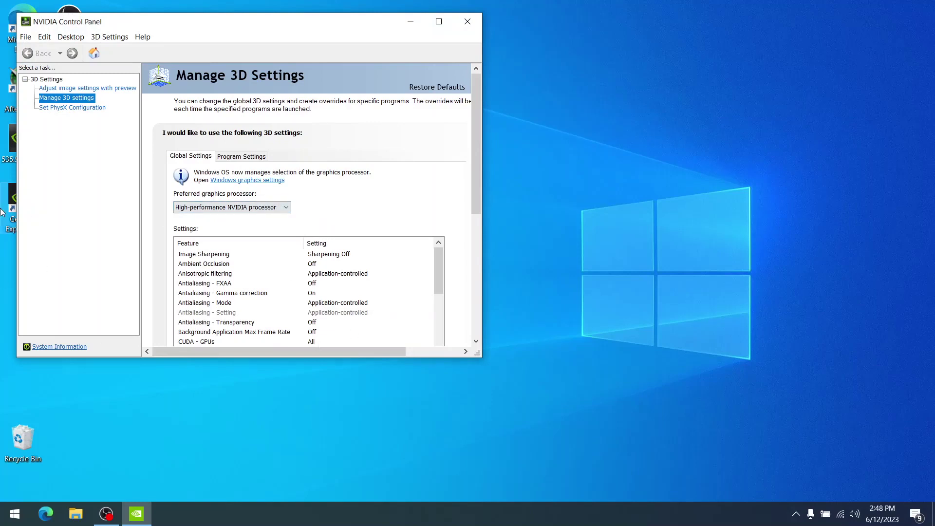
left_click(467, 21)
- Check Advanced display settings in Settings (1920 × 1080 at 120.035 Hz), then return to the home page
left_click(15, 514)
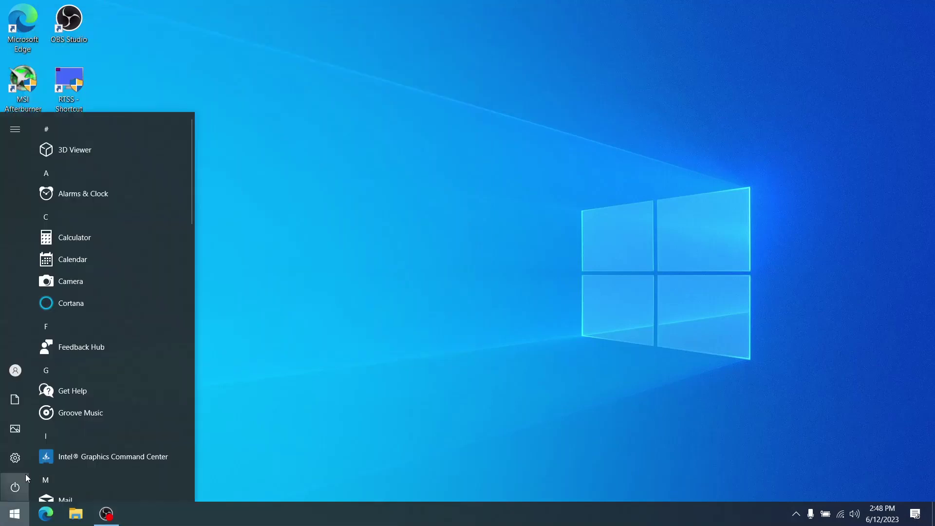
left_click(24, 458)
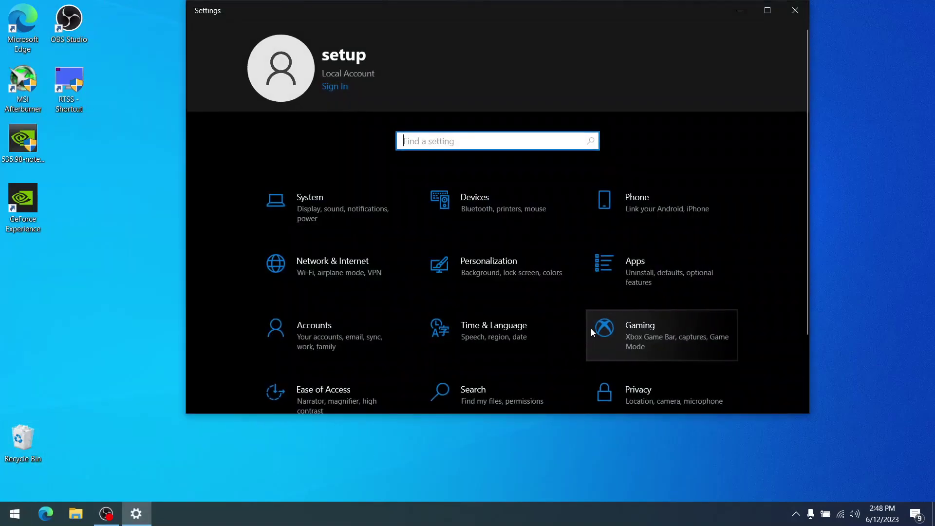
left_click(339, 209)
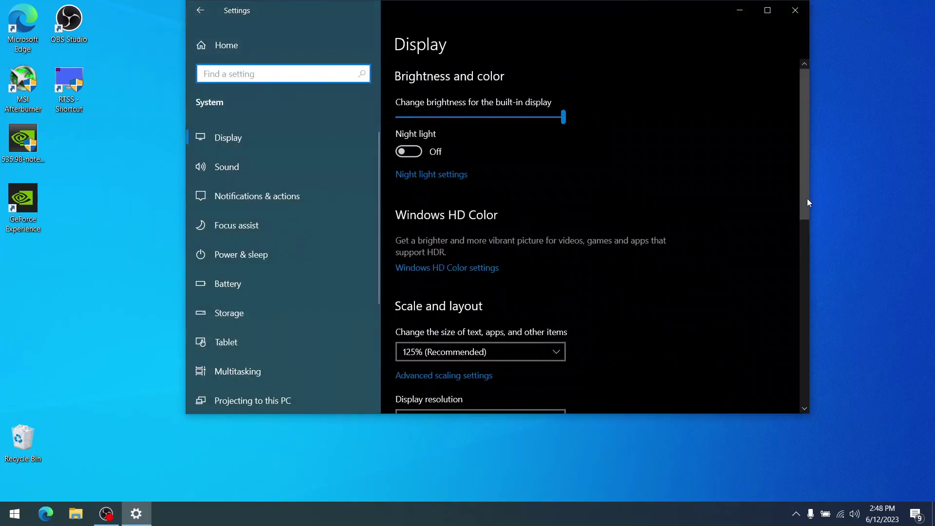
left_click_drag(808, 198, 803, 299)
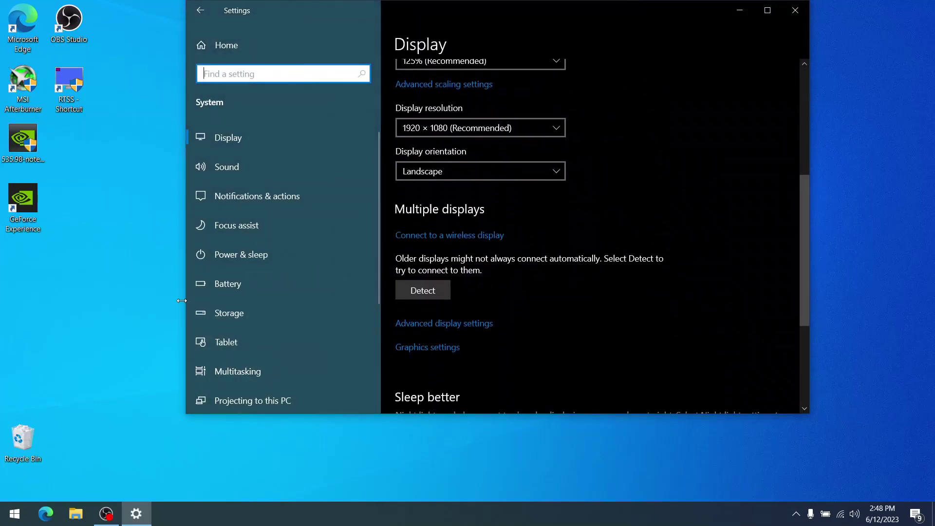
left_click(464, 323)
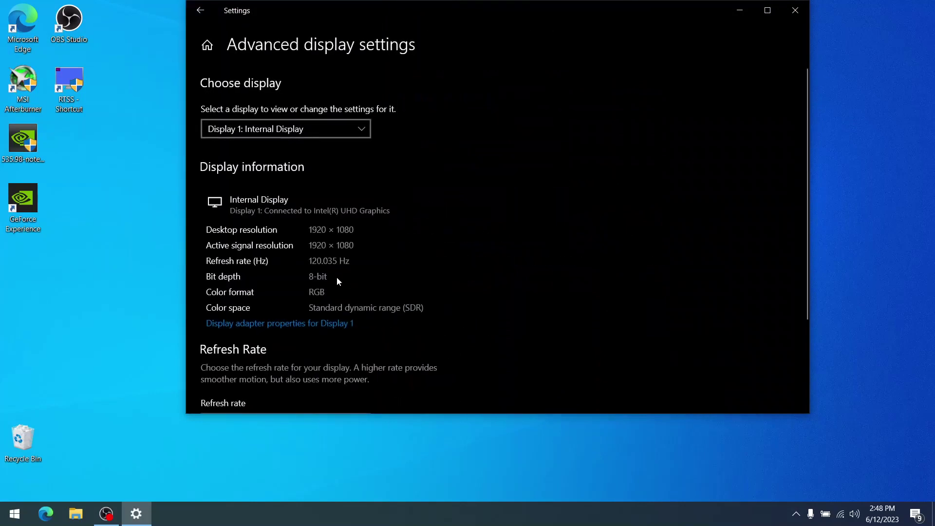
left_click(194, 14)
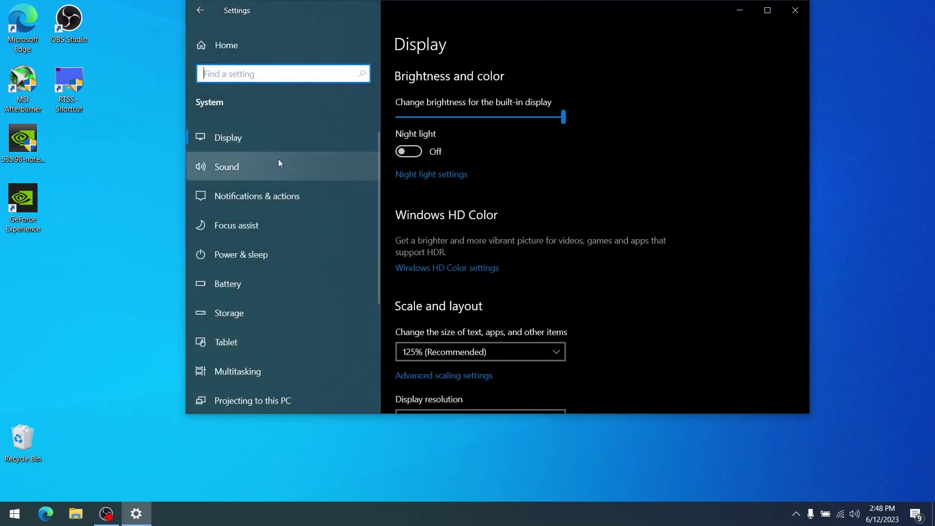
left_click(200, 10)
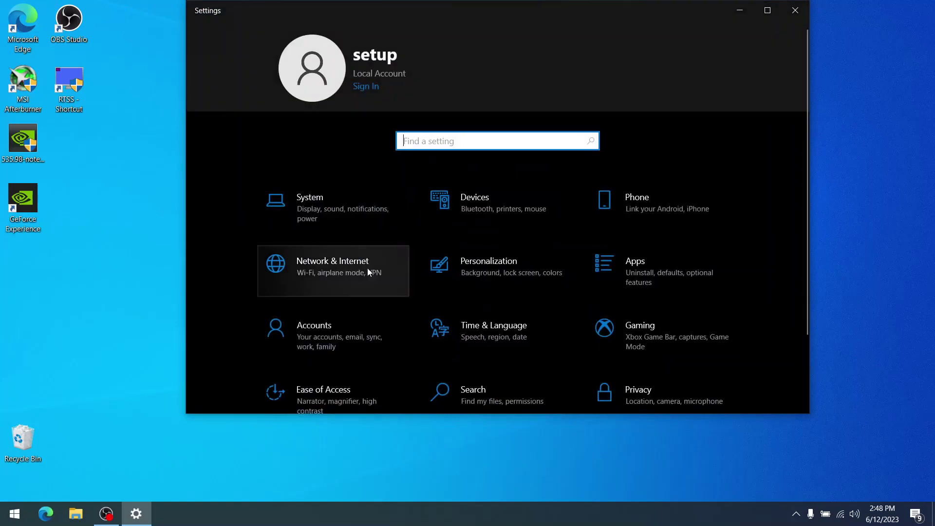
left_click(725, 256)
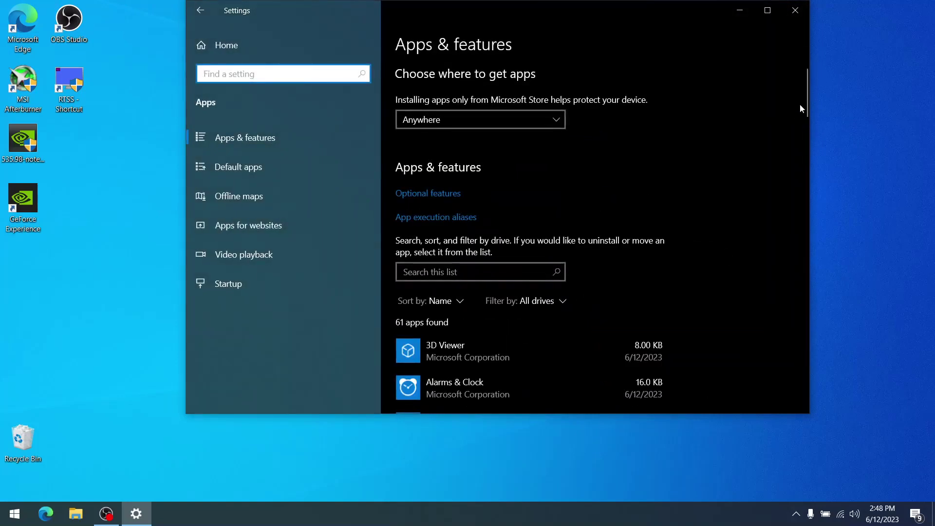
left_click_drag(808, 94, 802, 176)
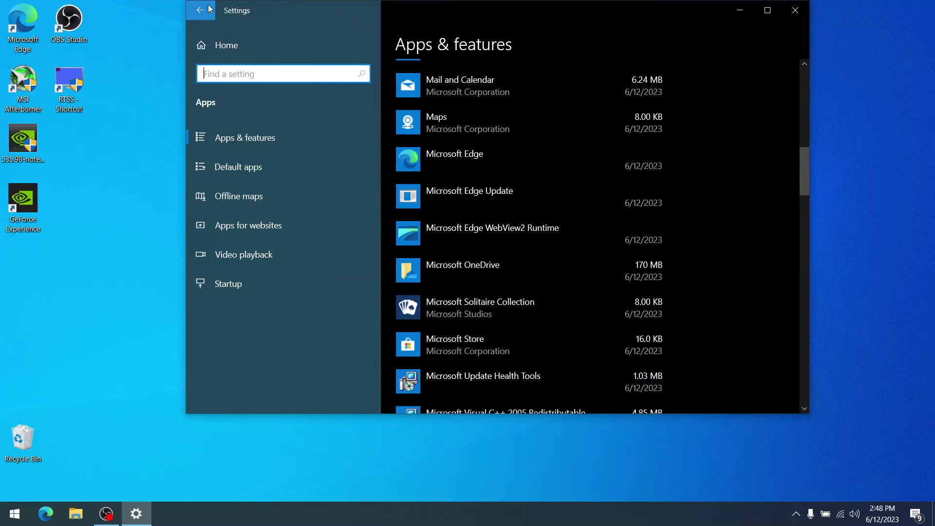
left_click_drag(809, 177, 801, 314)
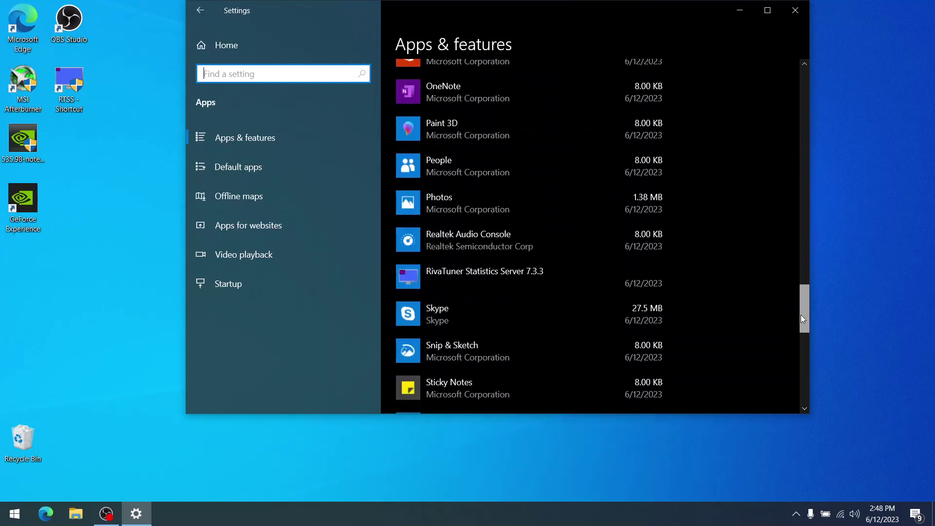
left_click(200, 10)
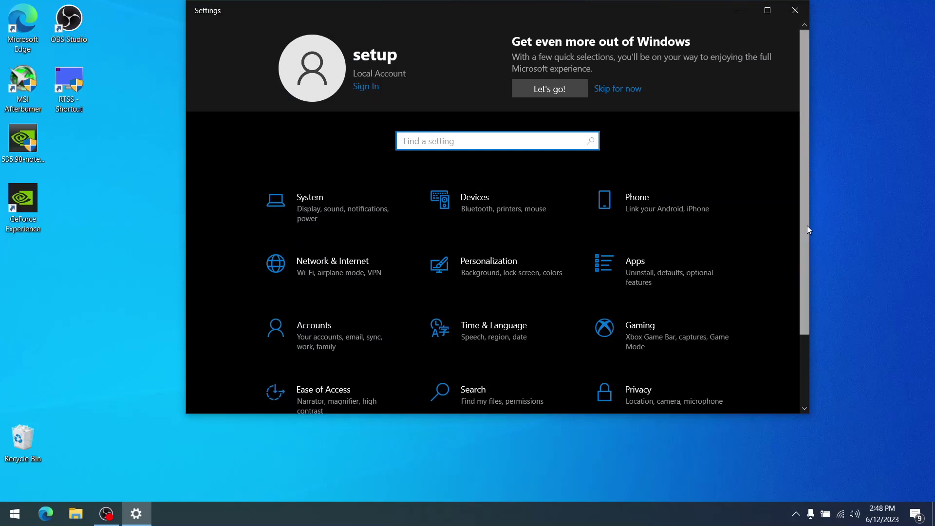
- Confirm under Update & Security that Windows is up to date, then close Settings
scroll(807, 226, "down", 2)
left_click(364, 376)
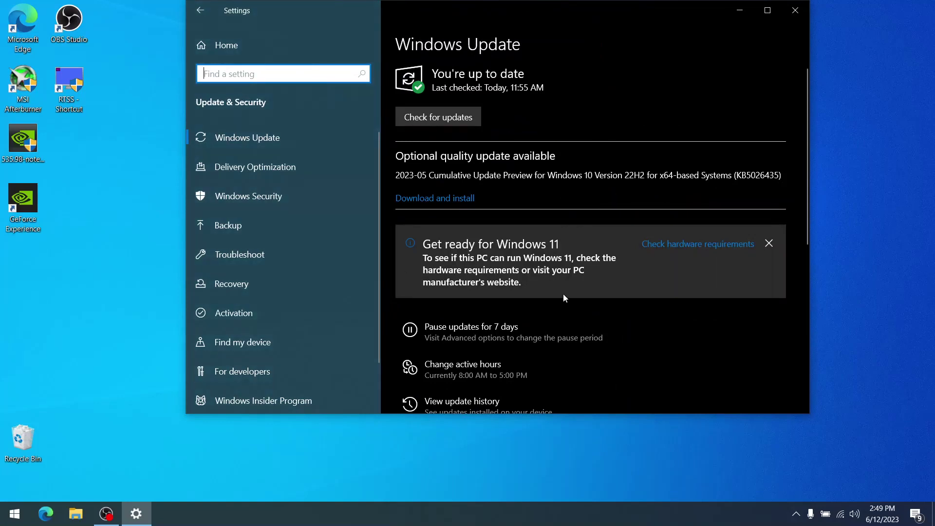
left_click(796, 10)
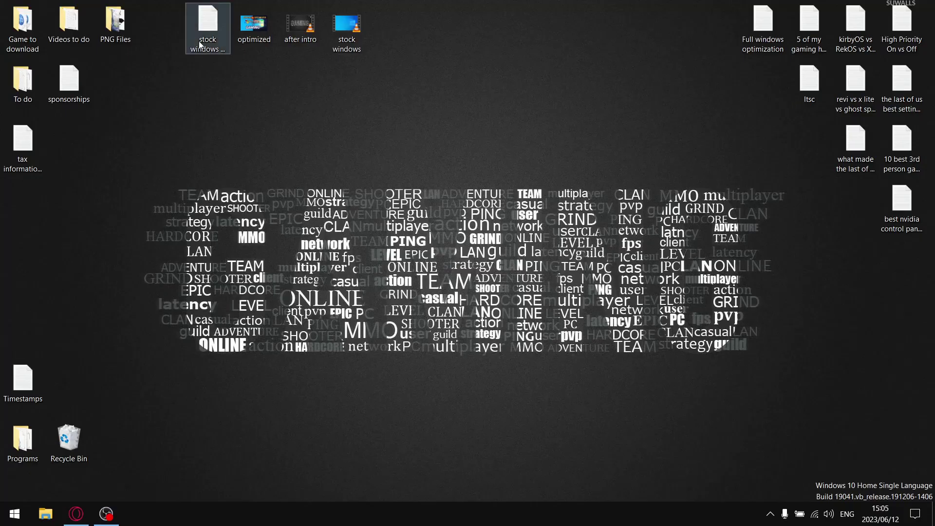
- Open 'stock windows vs optimied' and highlight the medium-settings note, FSR quality, Returnal and Resident Evil 4 Remake results
double_click(202, 36)
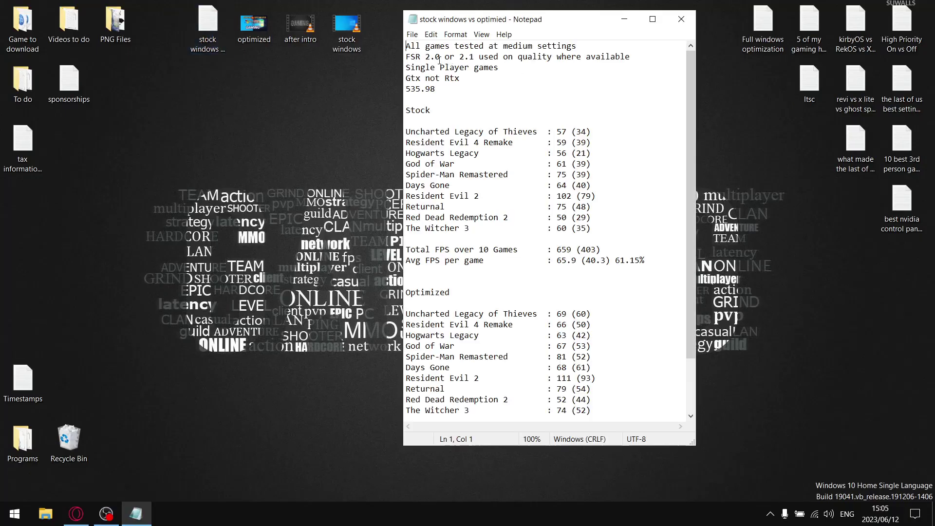
left_click_drag(576, 46, 455, 56)
left_click_drag(553, 57, 513, 56)
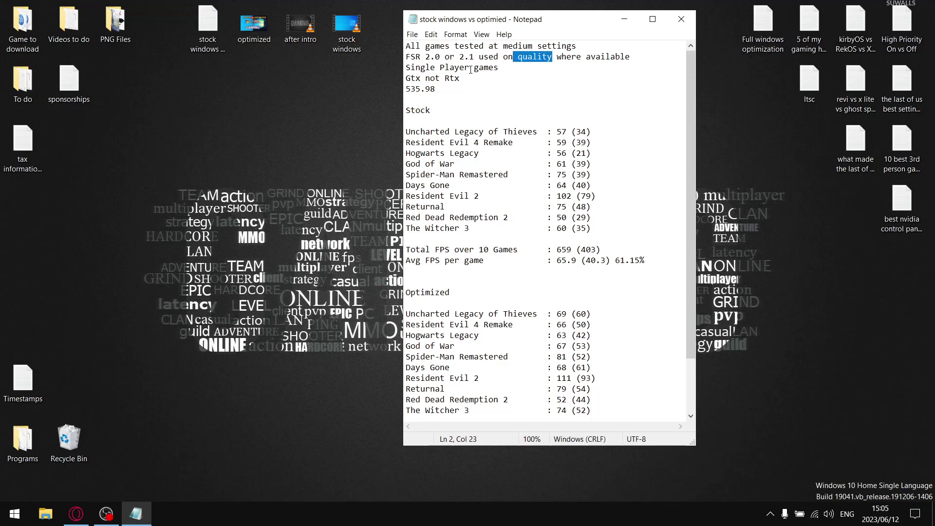
left_click_drag(592, 207, 417, 210)
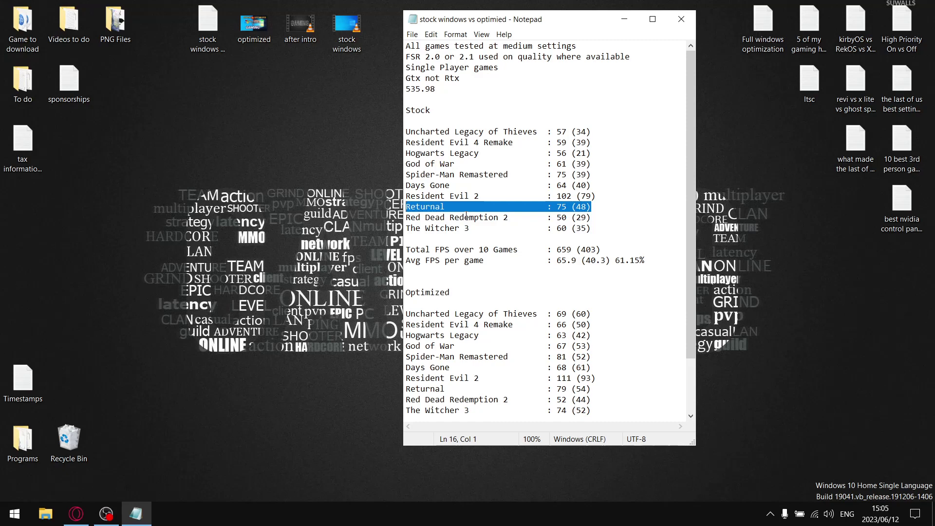
left_click_drag(514, 143, 404, 140)
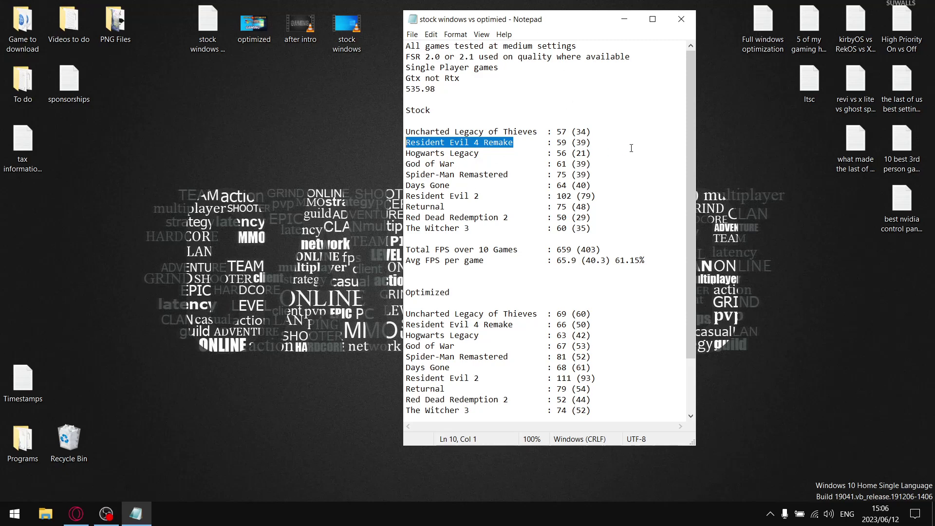
left_click_drag(631, 147, 420, 143)
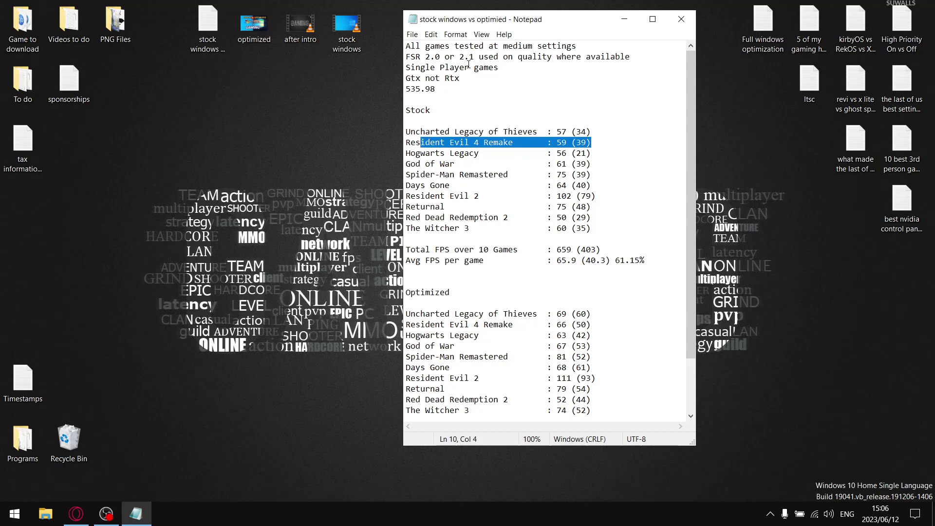
left_click_drag(470, 67, 410, 68)
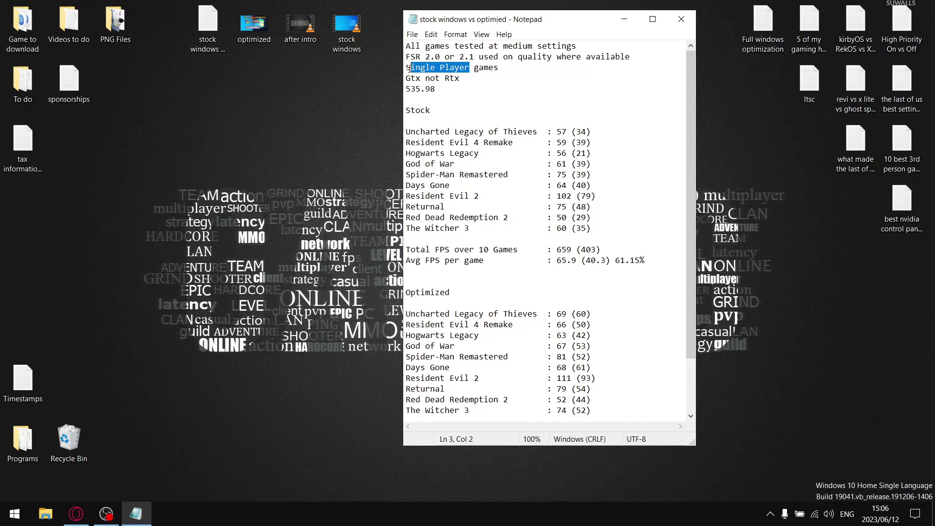
left_click_drag(509, 64, 406, 64)
left_click_drag(462, 78, 406, 78)
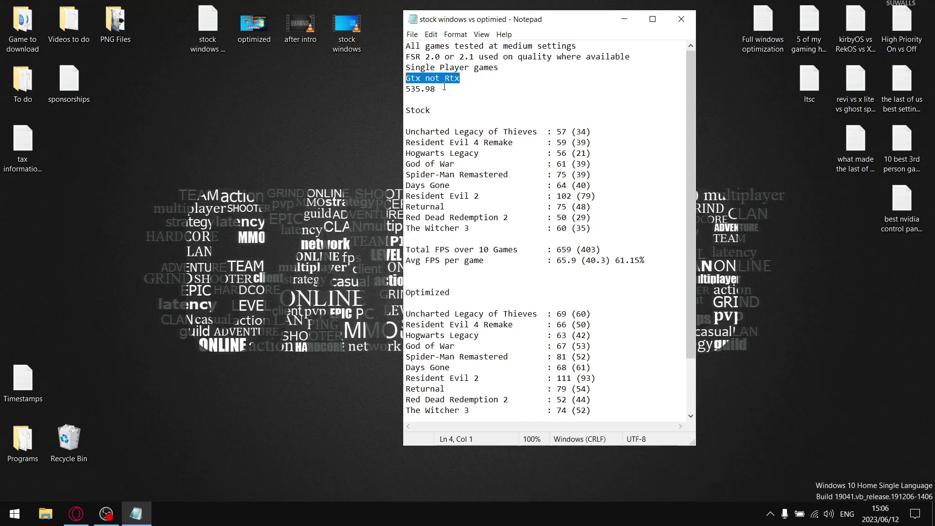
left_click_drag(443, 88, 401, 92)
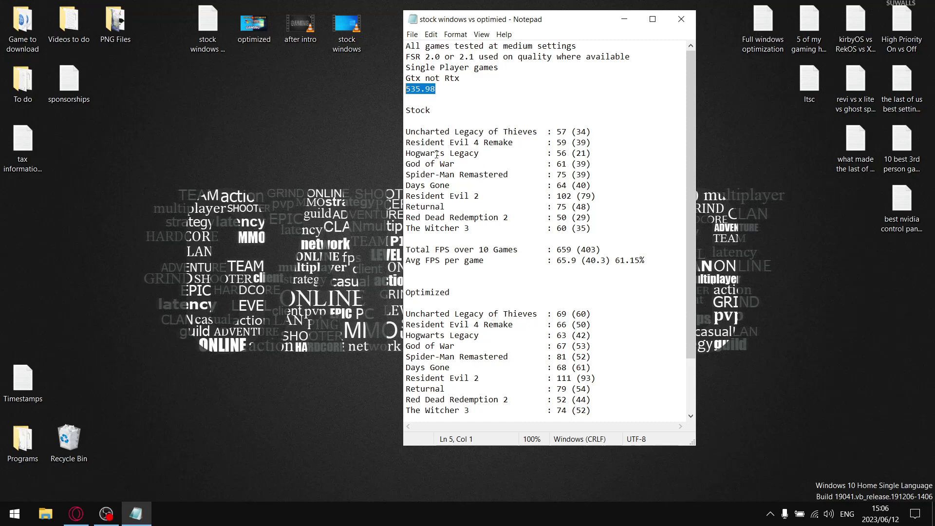
left_click_drag(568, 132, 557, 132)
left_click_drag(568, 228, 557, 227)
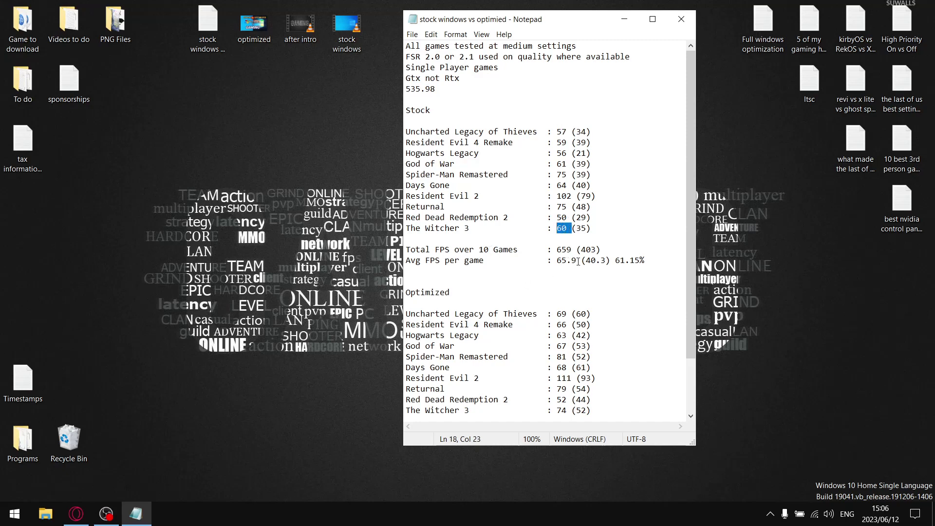
left_click_drag(578, 262, 556, 250)
left_click_drag(577, 261, 557, 261)
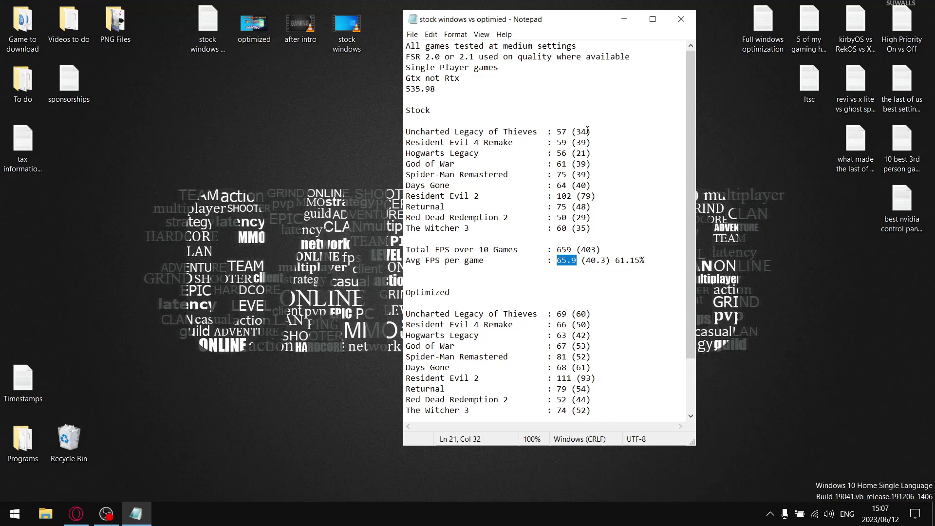
left_click_drag(587, 132, 577, 132)
left_click_drag(599, 250, 588, 251)
left_click_drag(607, 261, 583, 261)
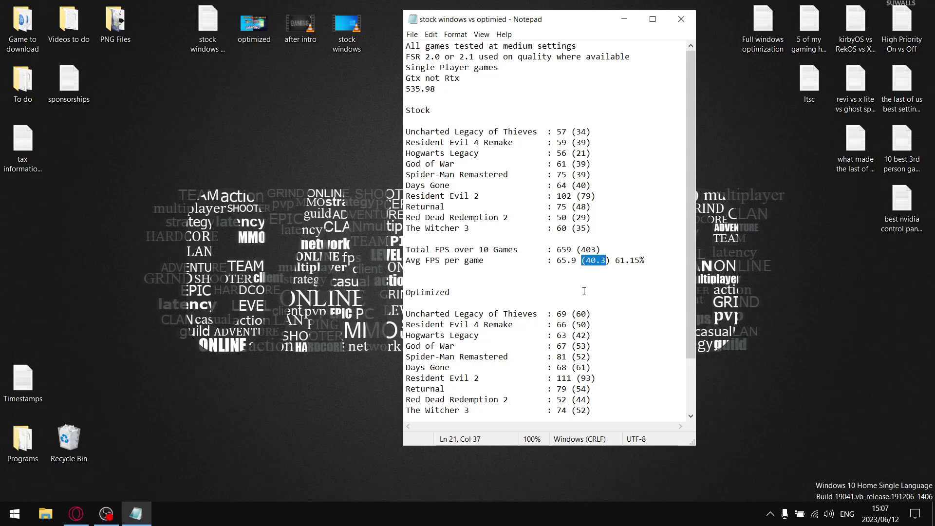
left_click(583, 276)
left_click_drag(607, 261, 557, 261)
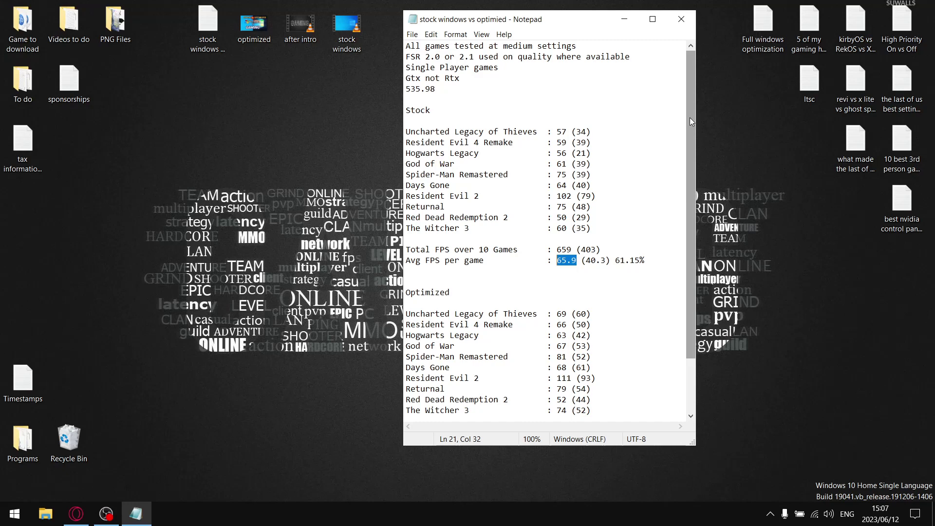
left_click_drag(690, 118, 691, 156)
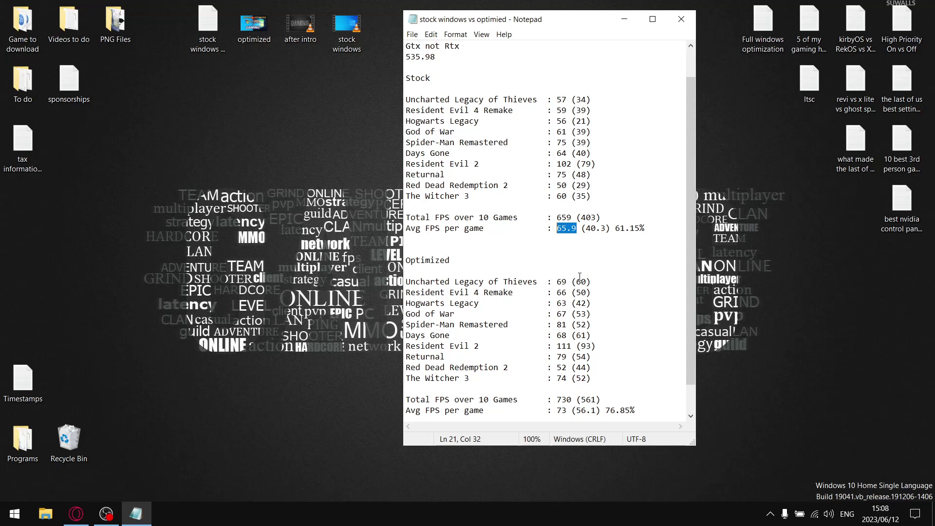
left_click_drag(474, 263, 416, 265)
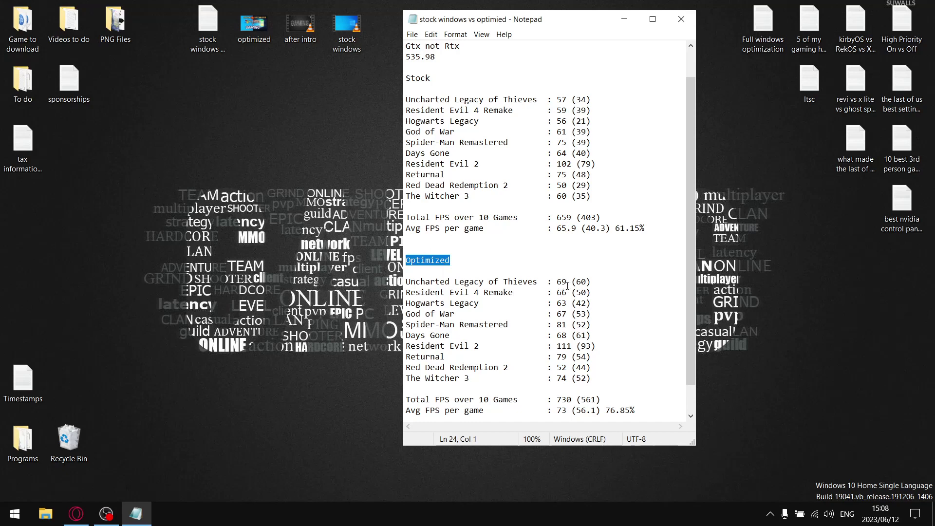
left_click_drag(571, 283, 551, 281)
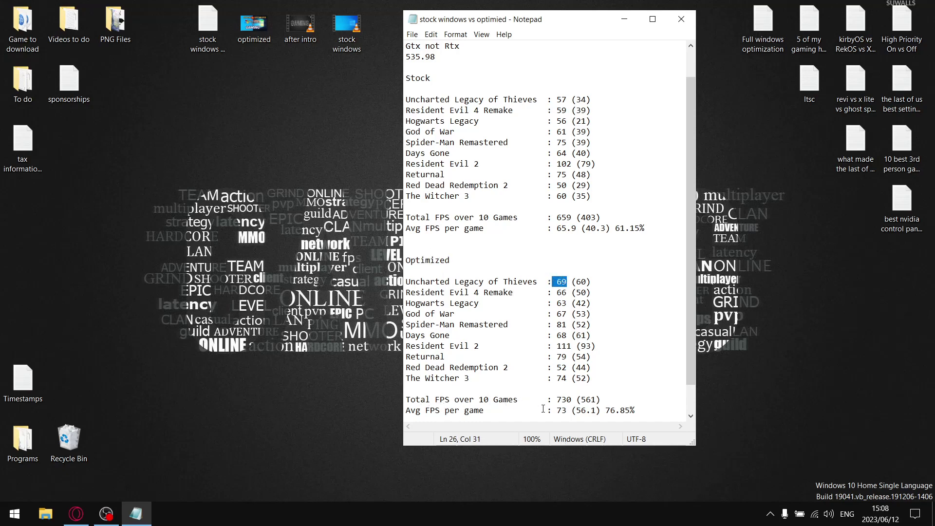
left_click_drag(577, 400, 557, 400)
left_click_drag(590, 325, 404, 325)
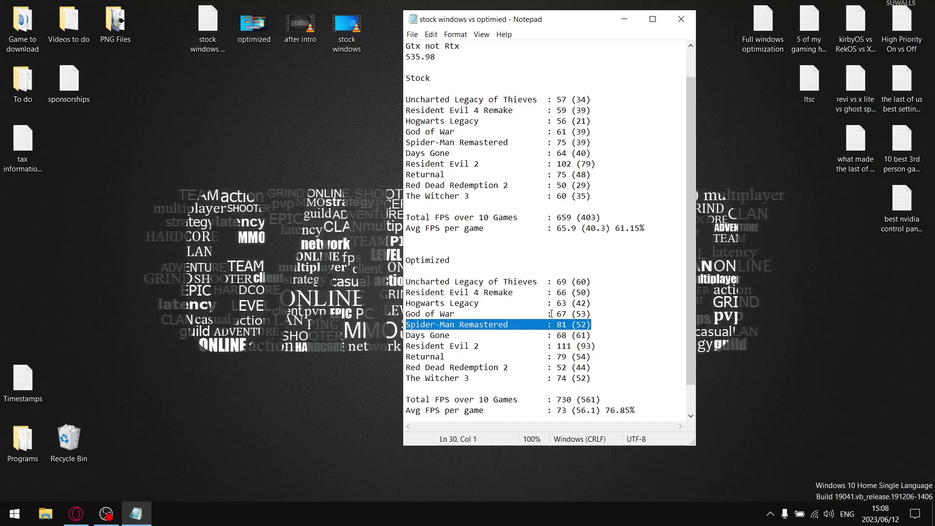
left_click(588, 324)
left_click_drag(588, 325, 578, 324)
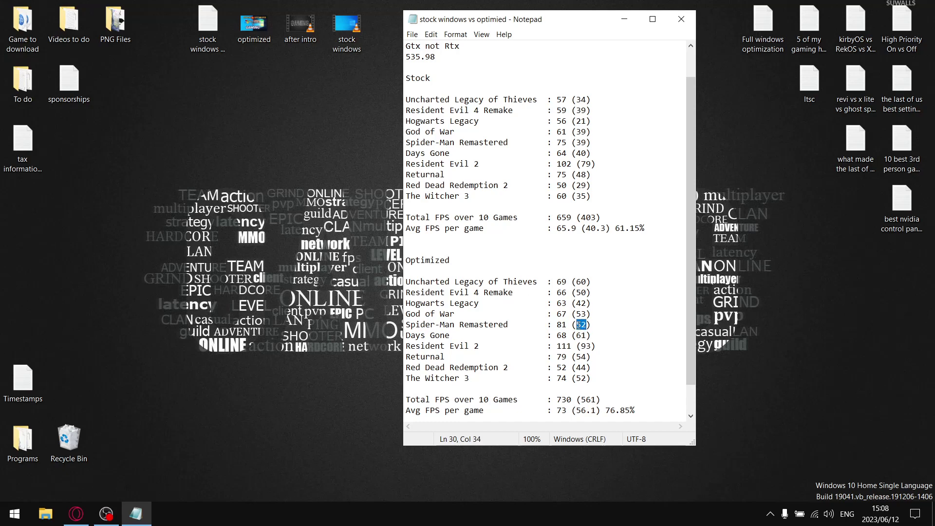
left_click_drag(567, 325, 556, 325)
left_click_drag(572, 399, 562, 400)
left_click_drag(574, 282, 556, 281)
left_click_drag(577, 399, 553, 422)
left_click_drag(588, 281, 577, 281)
left_click_drag(599, 400, 583, 402)
left_click(610, 372)
left_click_drag(597, 411, 590, 411)
left_click_drag(584, 410, 577, 410)
left_click(597, 411)
left_click_drag(596, 411, 558, 411)
left_click_drag(630, 411, 606, 410)
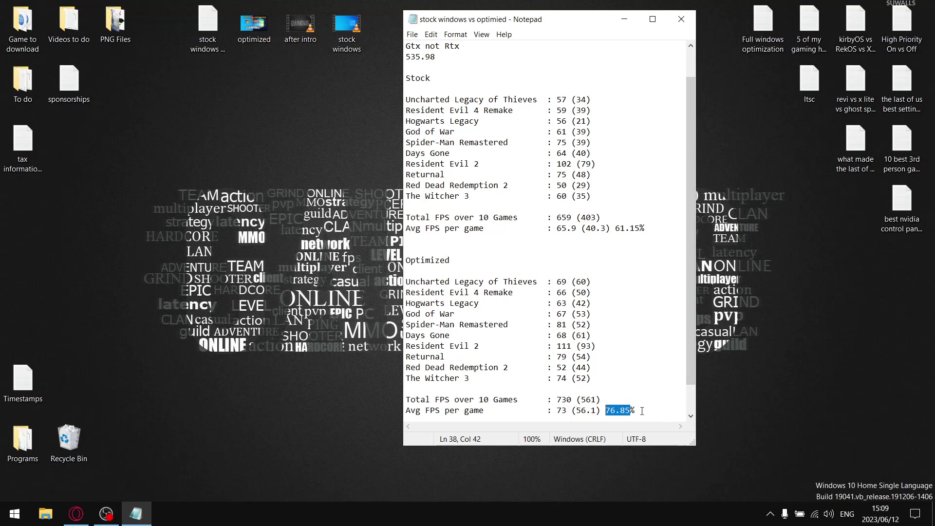
left_click_drag(639, 410, 608, 411)
scroll(694, 201, "down", 1)
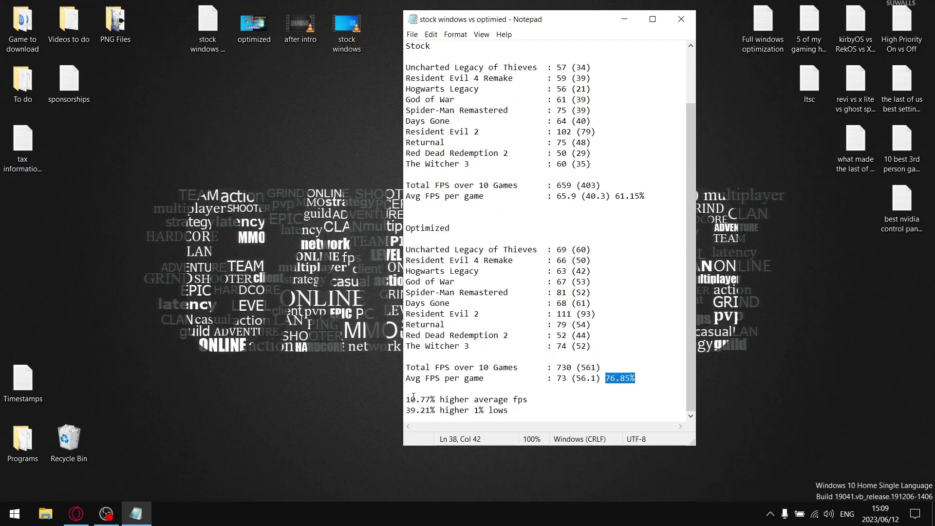
- Highlight the Optimized heading in the comparison notes
left_click_drag(450, 228, 411, 229)
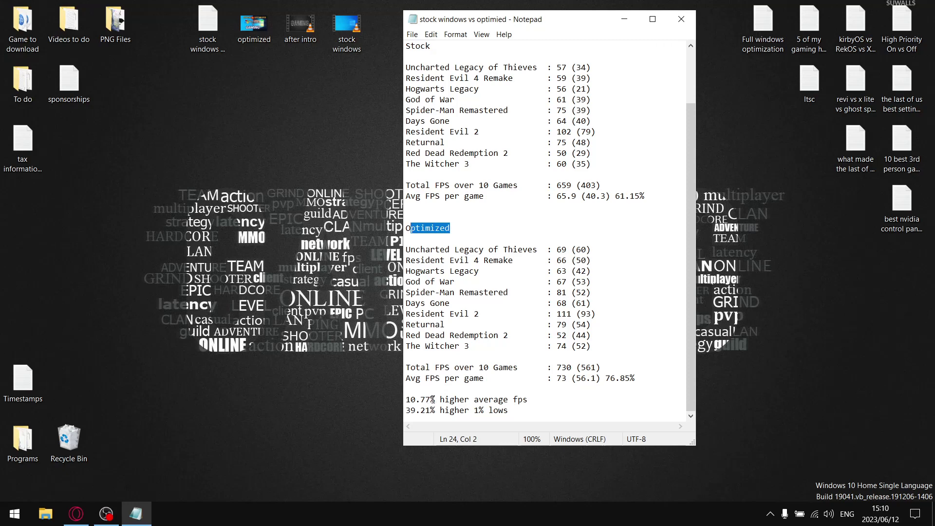